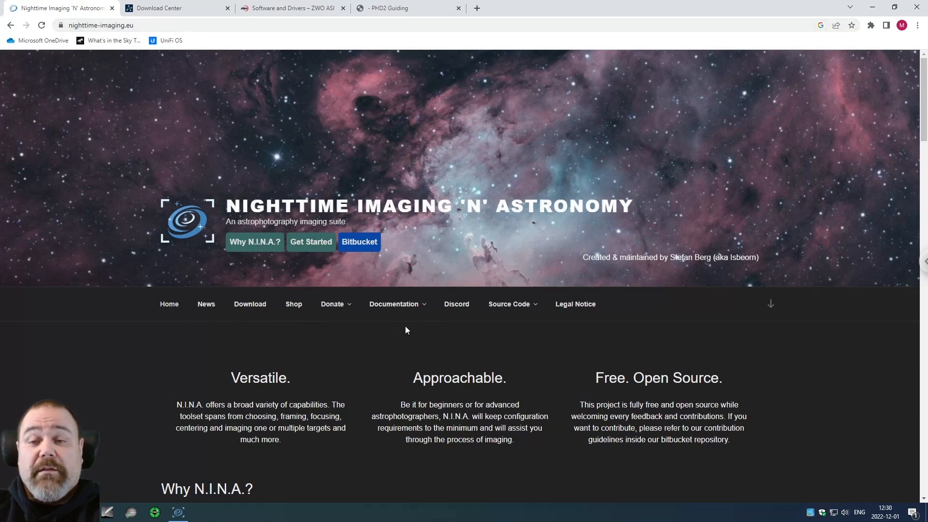
Review the N.I.N.A. download page and open the ASCOM Download Center page
left_click(251, 307)
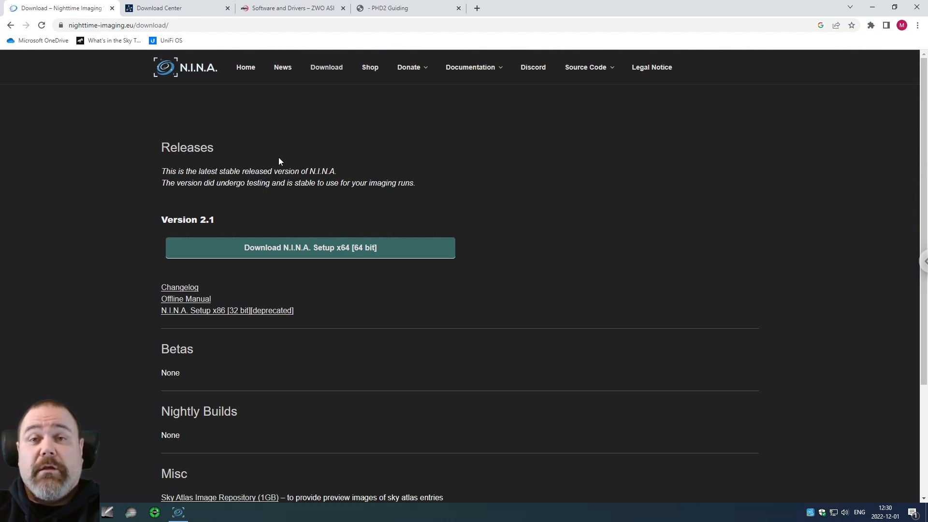
left_click(171, 8)
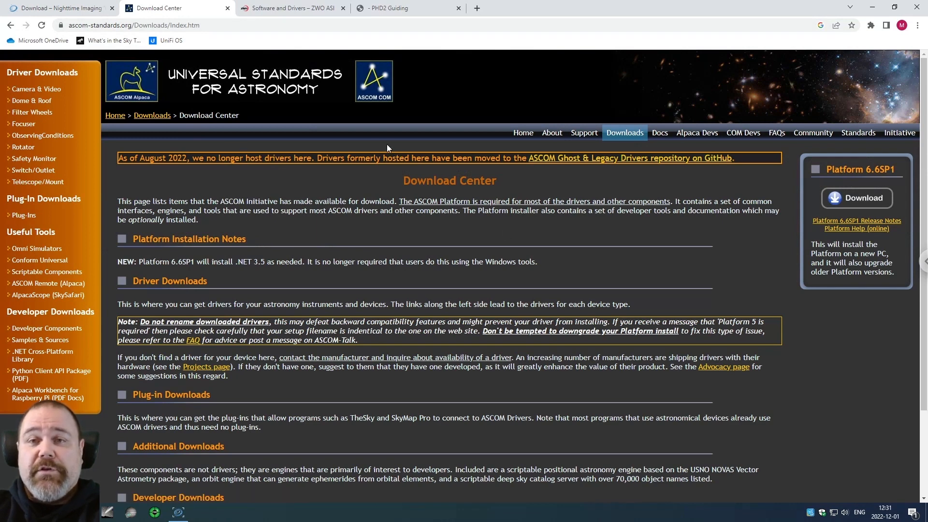
Examine the Windows drivers and software offered on the ZWO support page, and open the PHD2 Guiding page
left_click(302, 11)
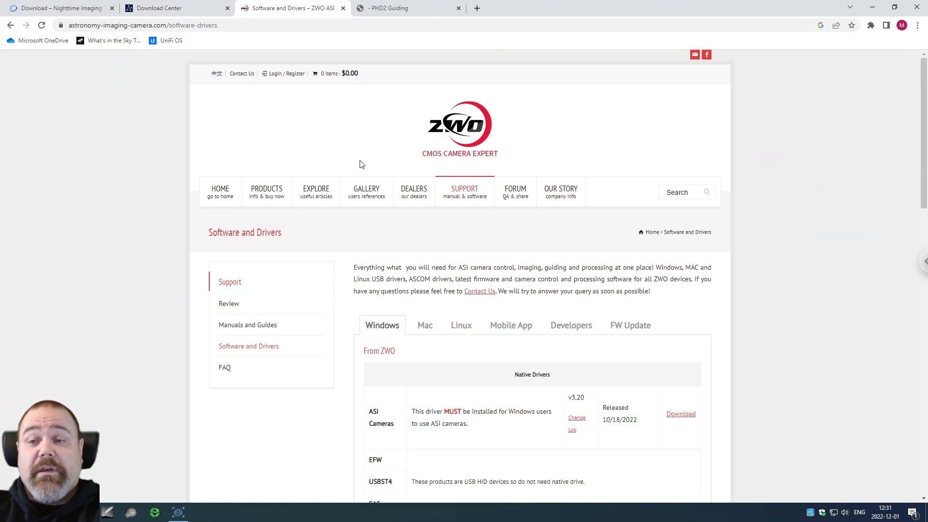
mouse_move(327, 198)
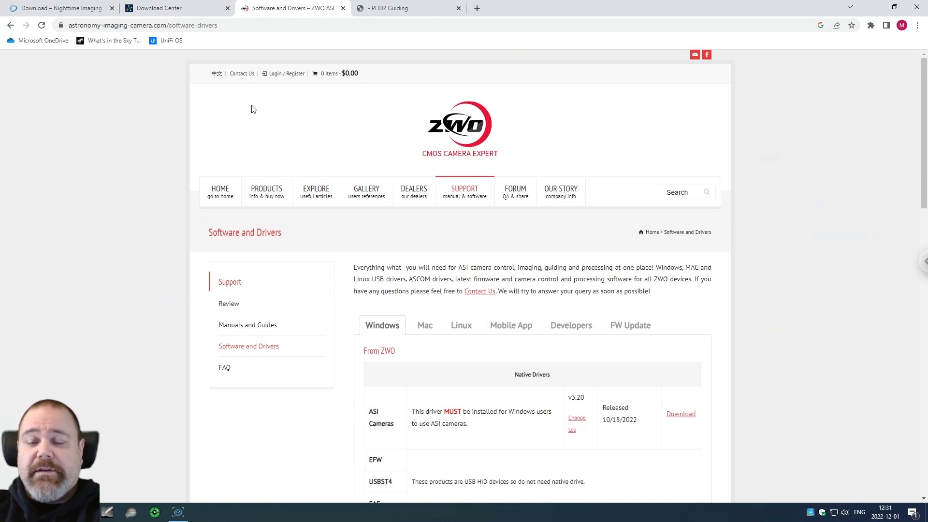
mouse_move(471, 193)
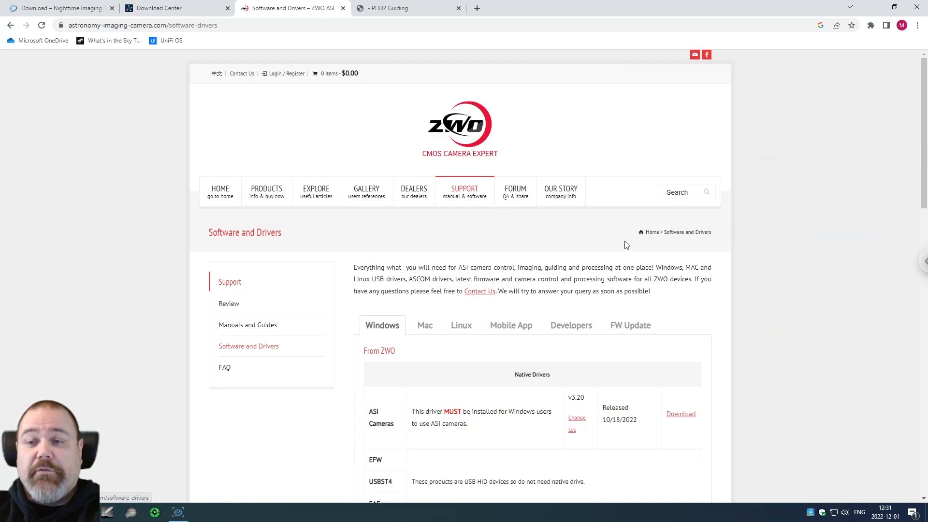
scroll(601, 259, "down", 3)
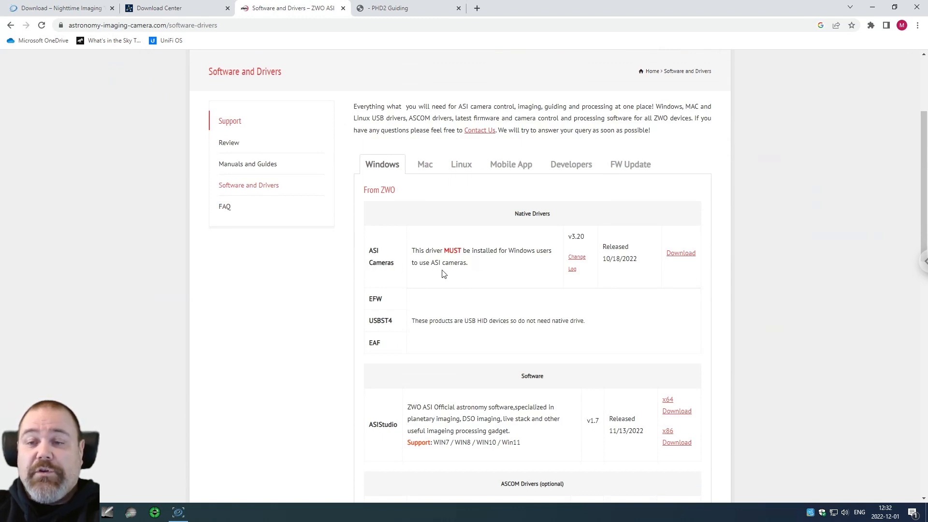
scroll(507, 279, "down", 4)
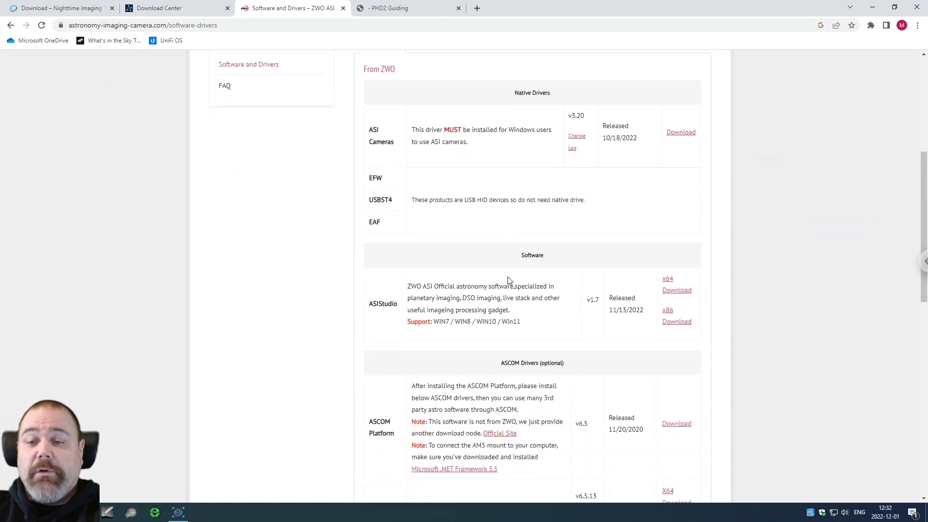
scroll(506, 280, "down", 1)
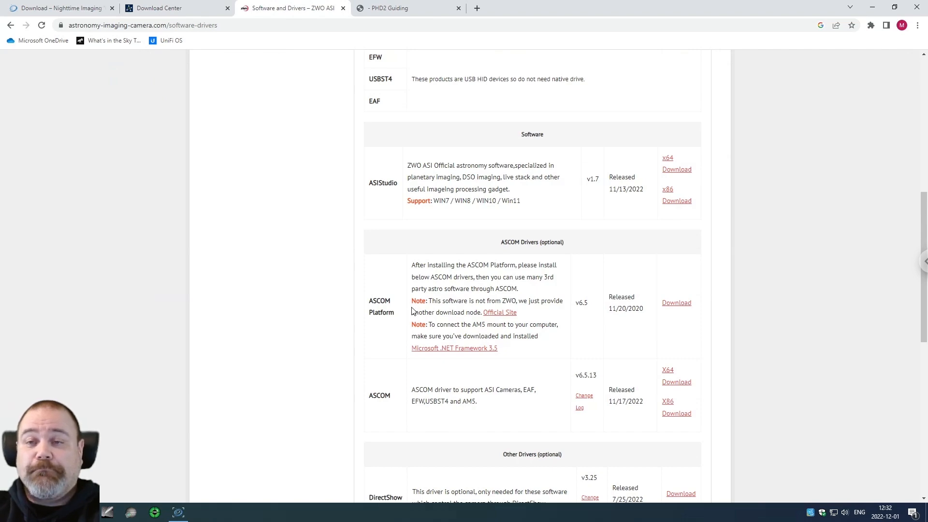
scroll(411, 311, "up", 6)
scroll(424, 216, "up", 3)
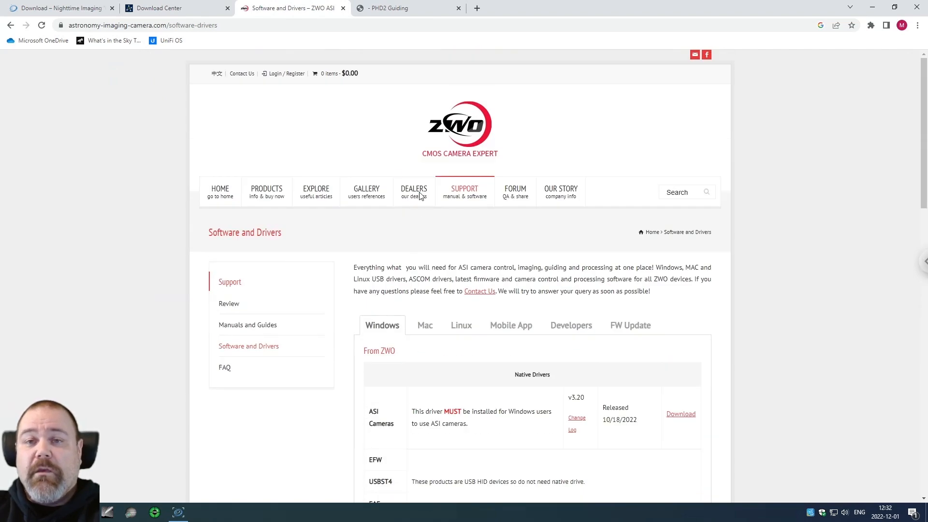
left_click(395, 12)
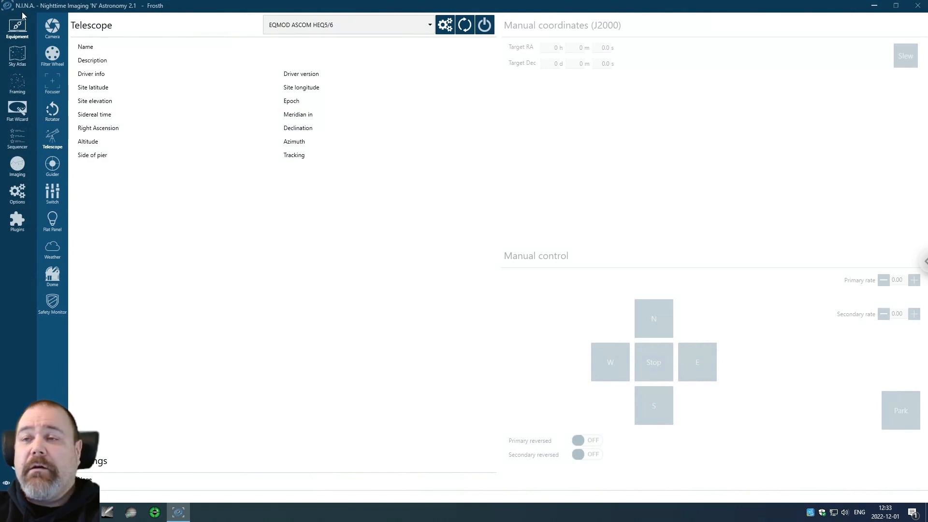
Switch to N.I.N.A. and review the general options, including the autoupdate source choices in the advanced settings
left_click(18, 194)
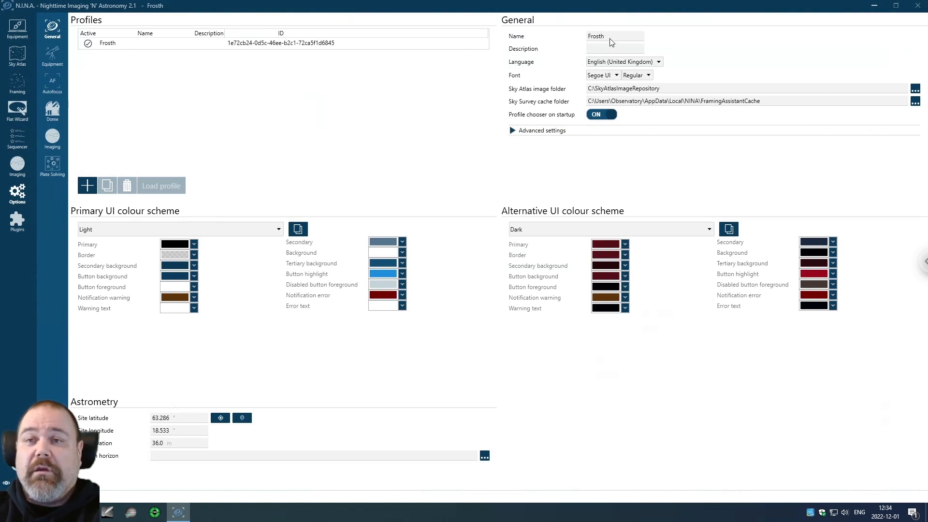
left_click(513, 136)
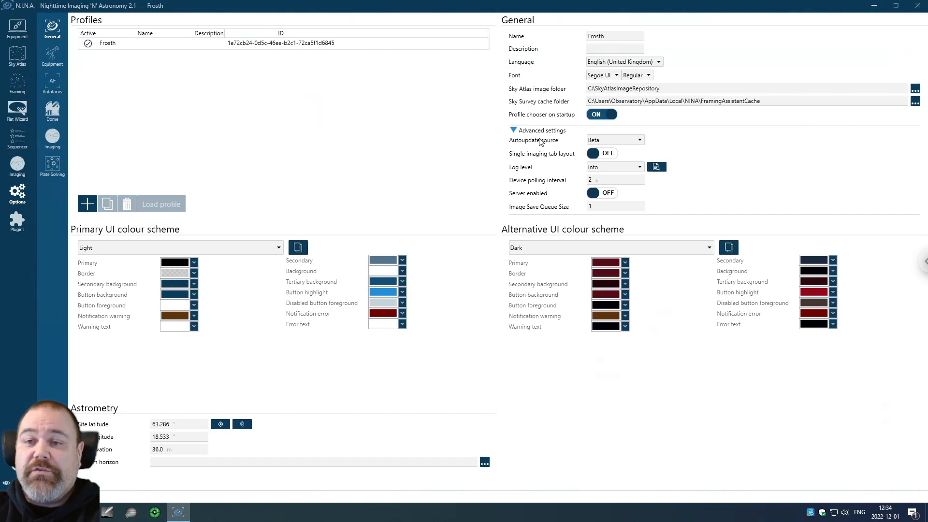
left_click(640, 142)
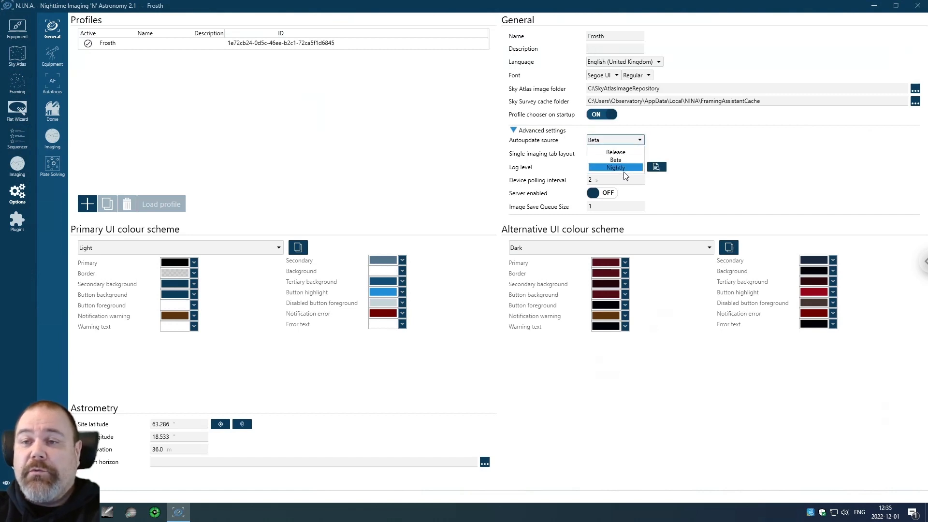
left_click(692, 138)
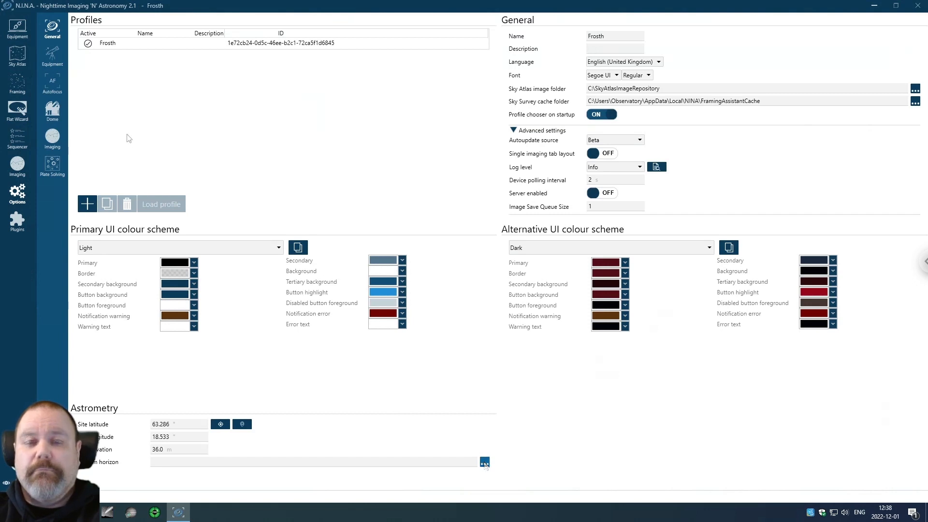
Show the camera's advanced settings in the equipment options and set its pixel size to 4.63 µm
left_click(52, 58)
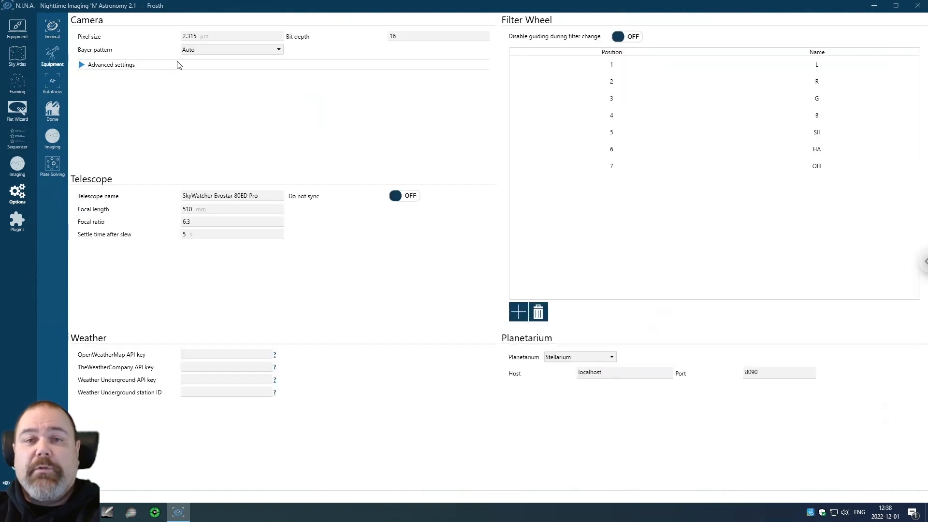
left_click(83, 65)
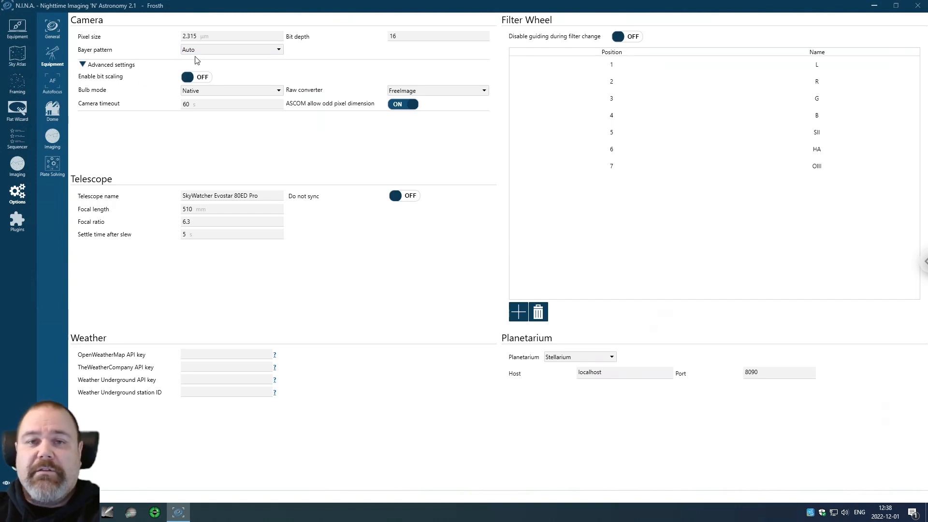
double_click(198, 37)
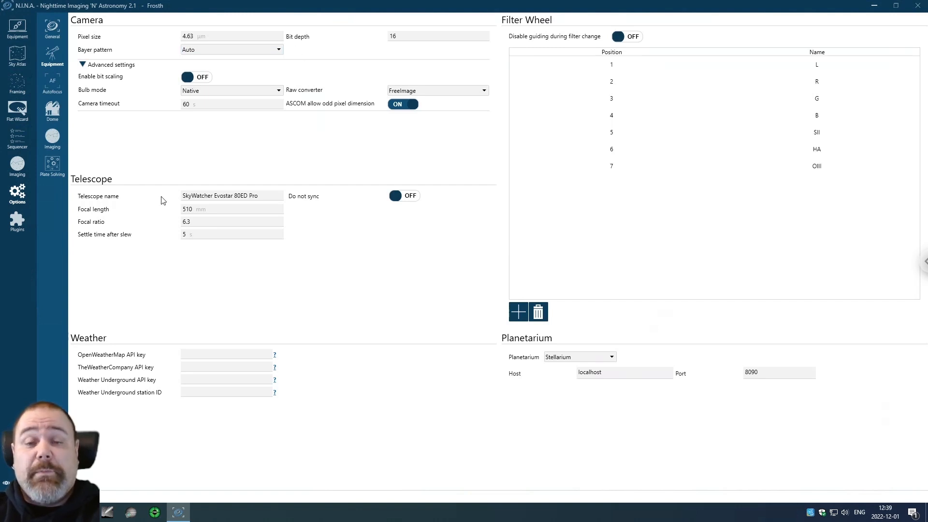
Shorten the telescope name in the equipment options to SkyWatcher Evostar 80ED
left_click(274, 198)
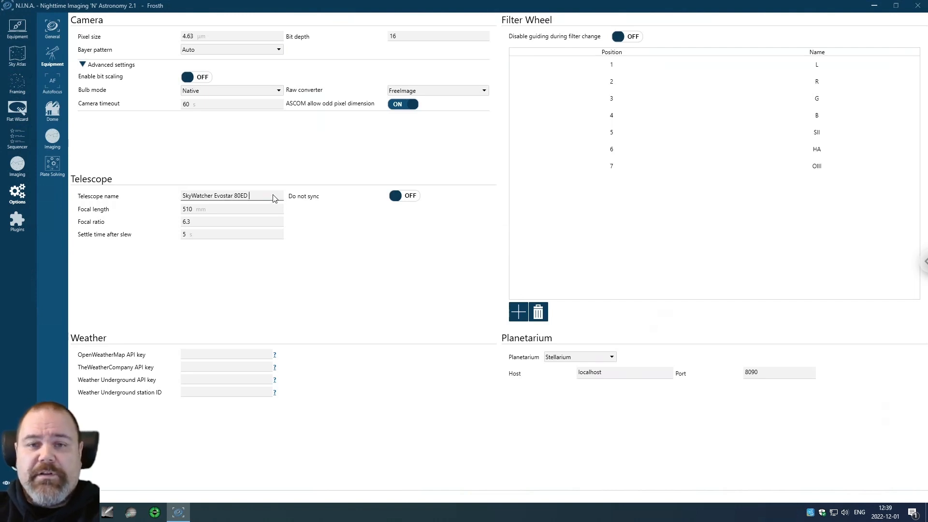
left_click(242, 215)
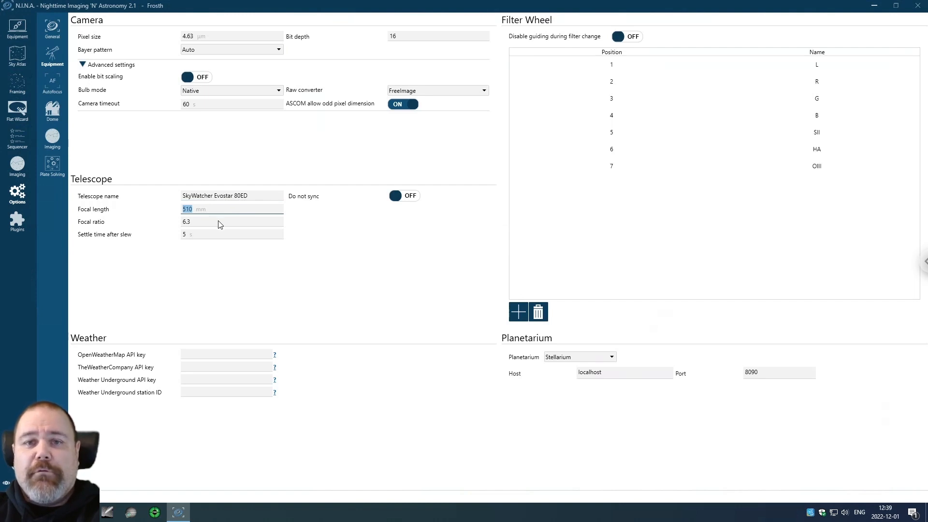
left_click(251, 195)
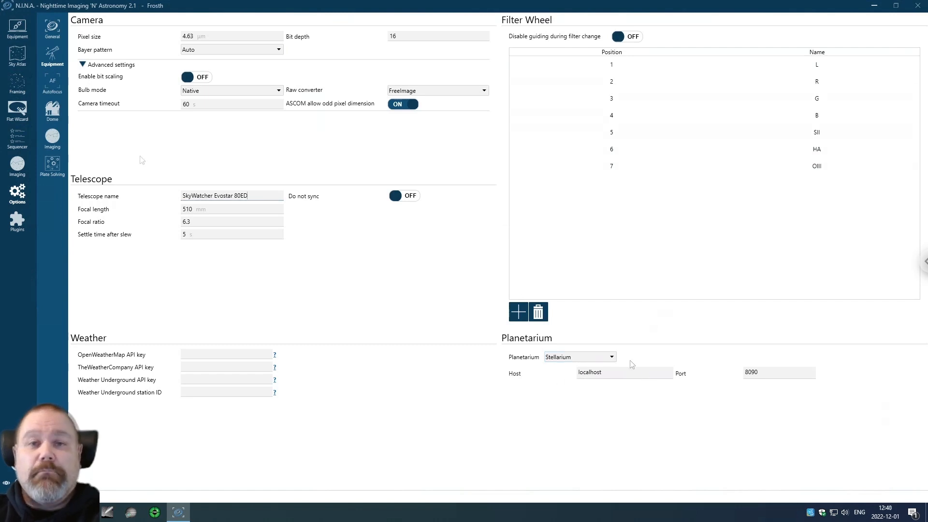
Examine the autofocus options and the focus offsets of the L and R filters in the autofocus filter settings
left_click(54, 87)
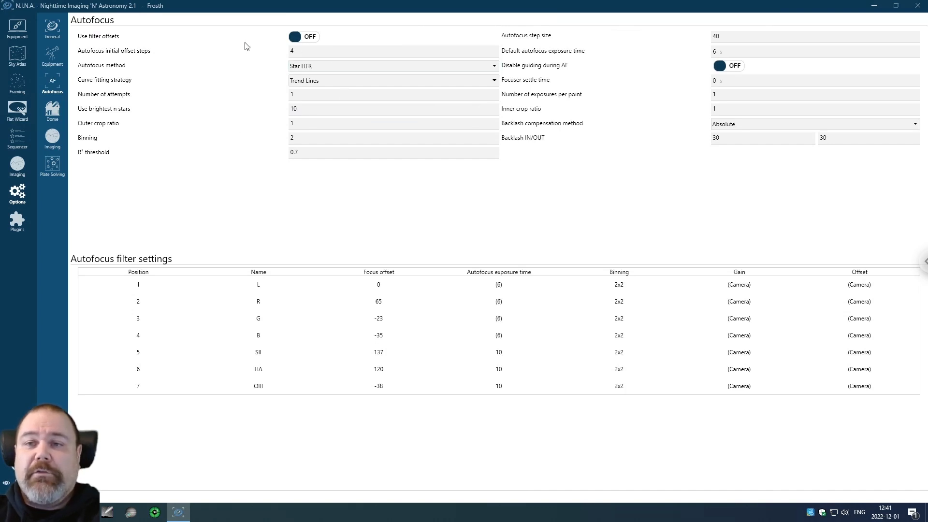
mouse_move(248, 45)
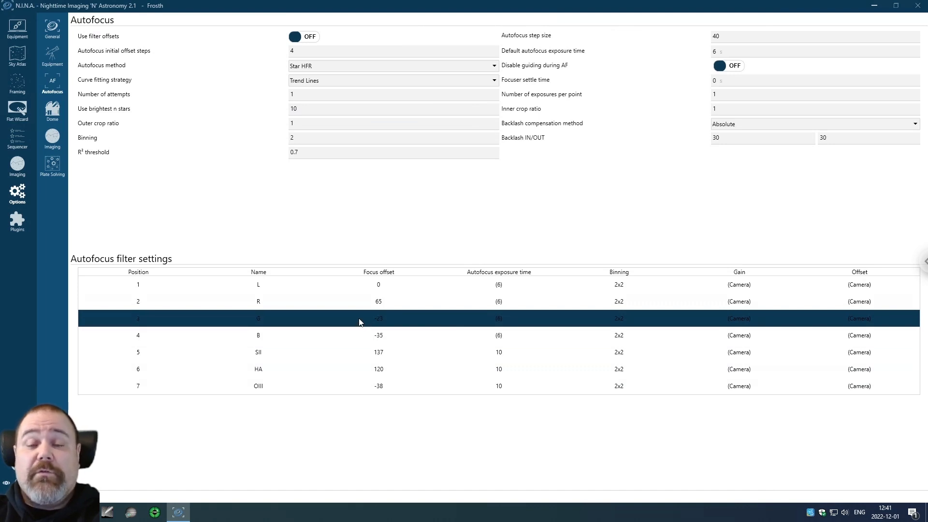
left_click(361, 305)
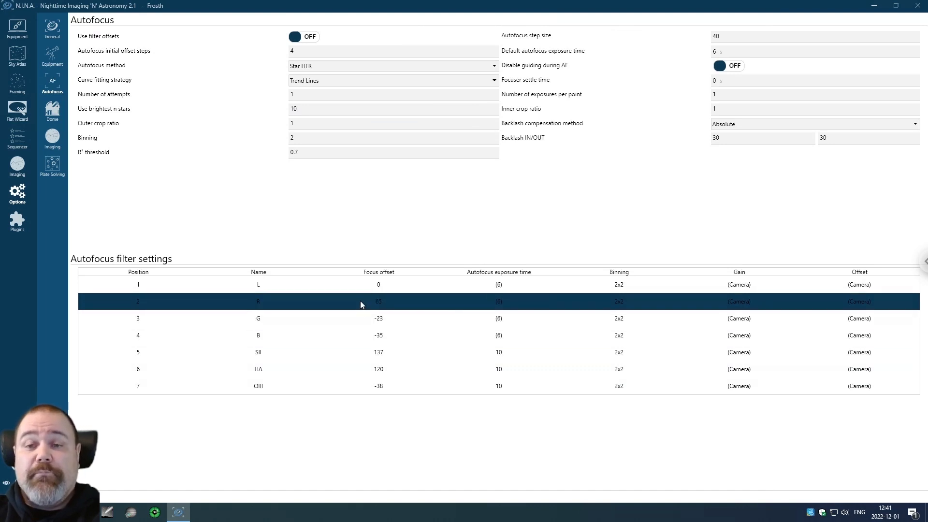
left_click(369, 290)
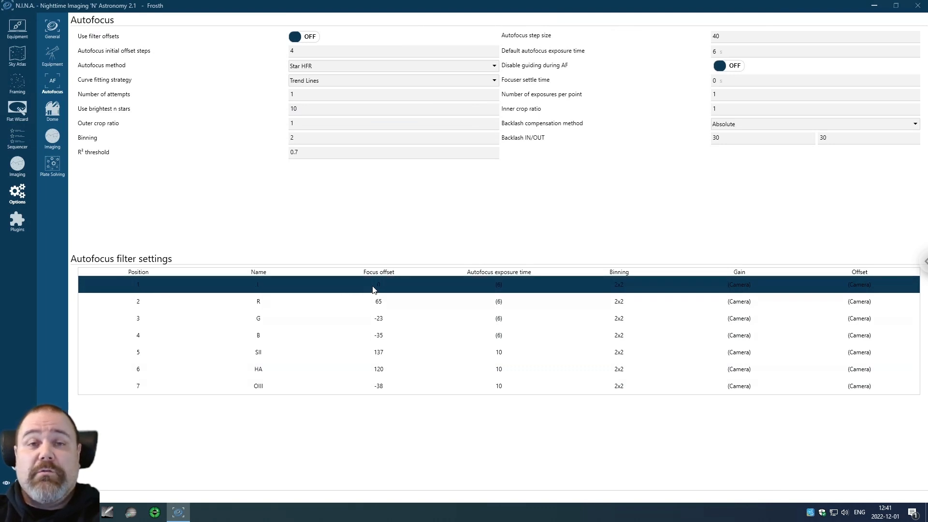
left_click(370, 303)
left_click(380, 290)
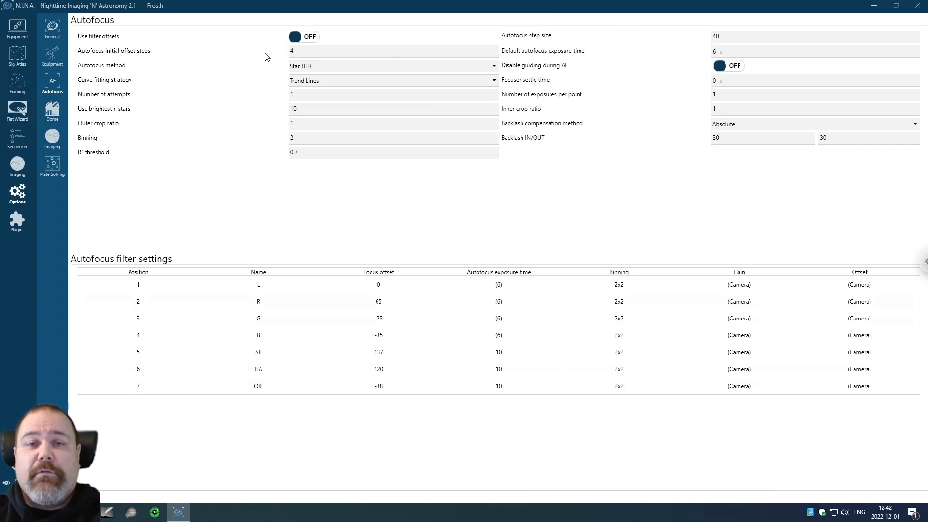
Check the autofocus method choices, keep Star HFR, and review the remaining autofocus parameters
left_click(317, 67)
left_click(330, 79)
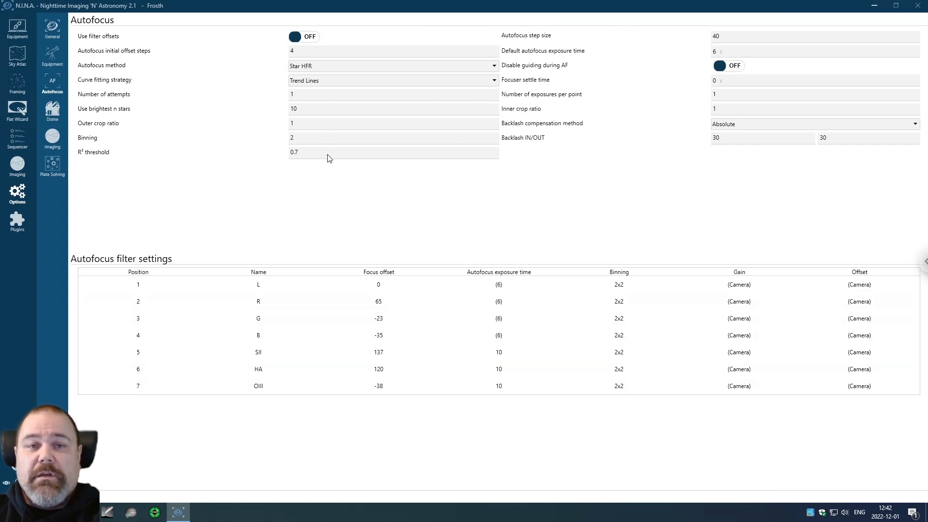
mouse_move(325, 162)
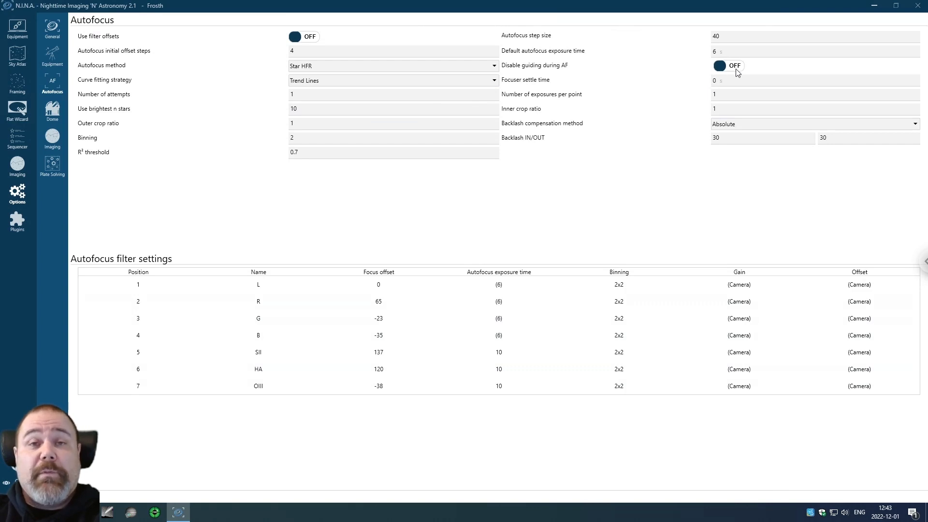
mouse_move(694, 115)
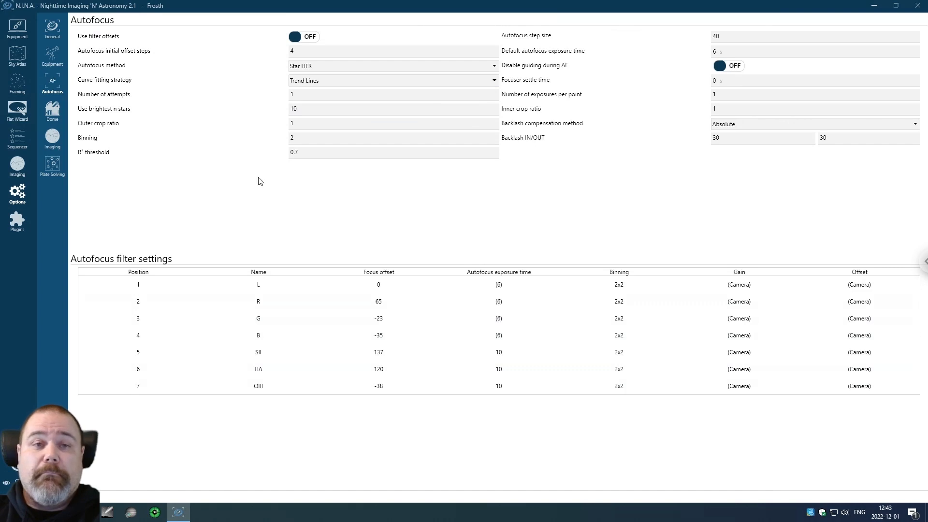
Review the dome options, covering mount geometry, dome settings and shutter coordination
left_click(53, 111)
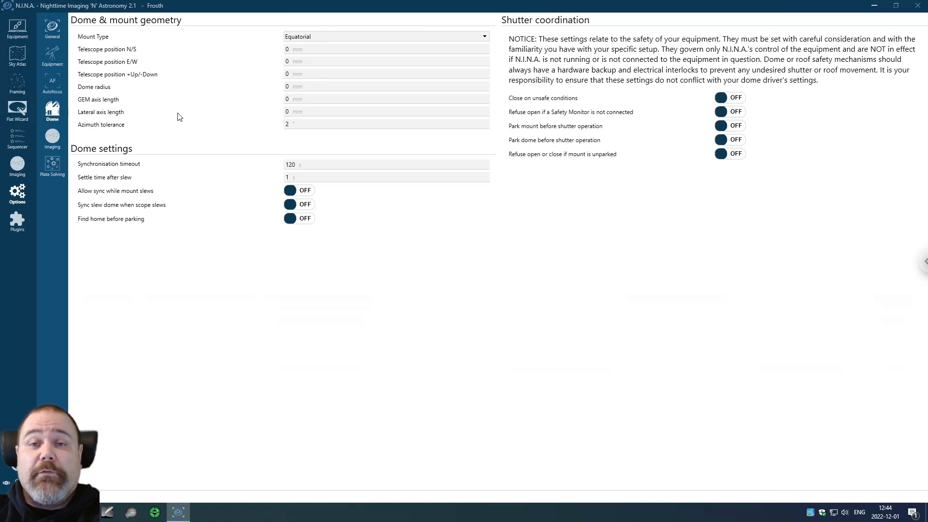
mouse_move(180, 117)
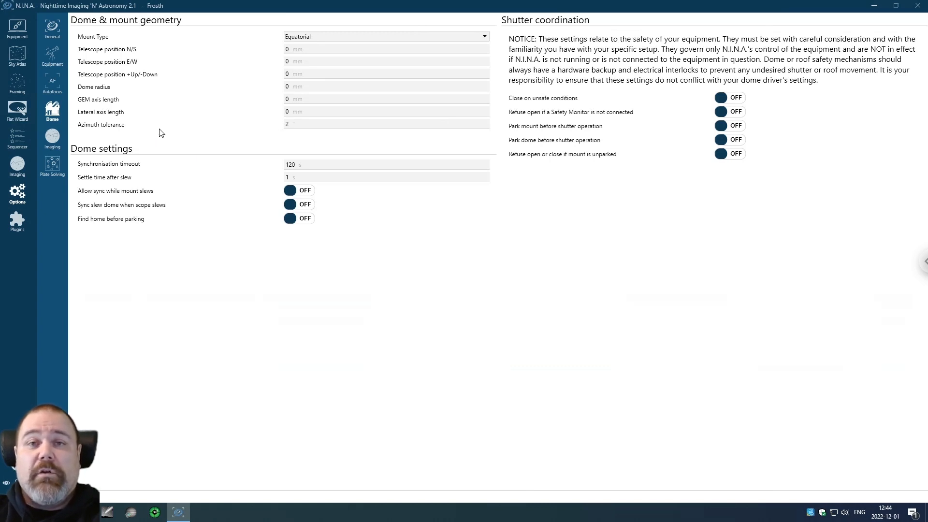
mouse_move(153, 130)
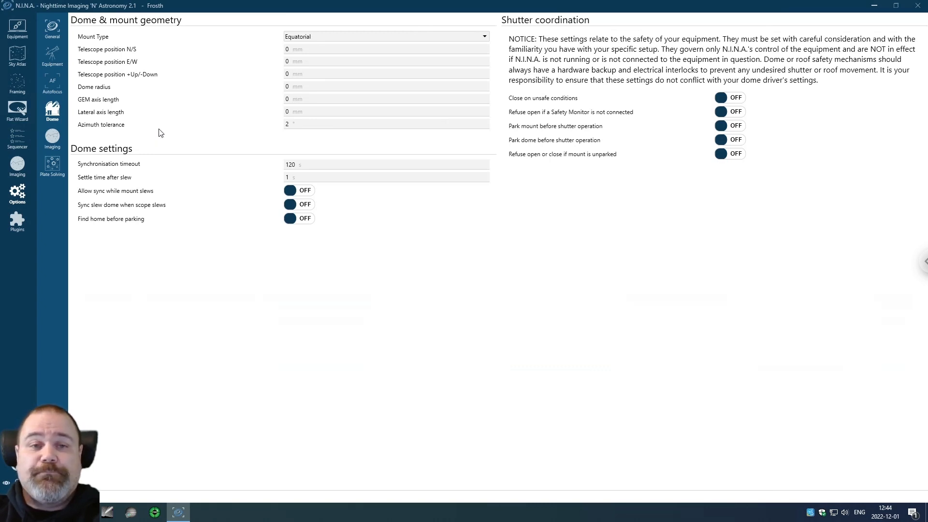
Choose FITS as the image save format in the imaging file settings
left_click(53, 139)
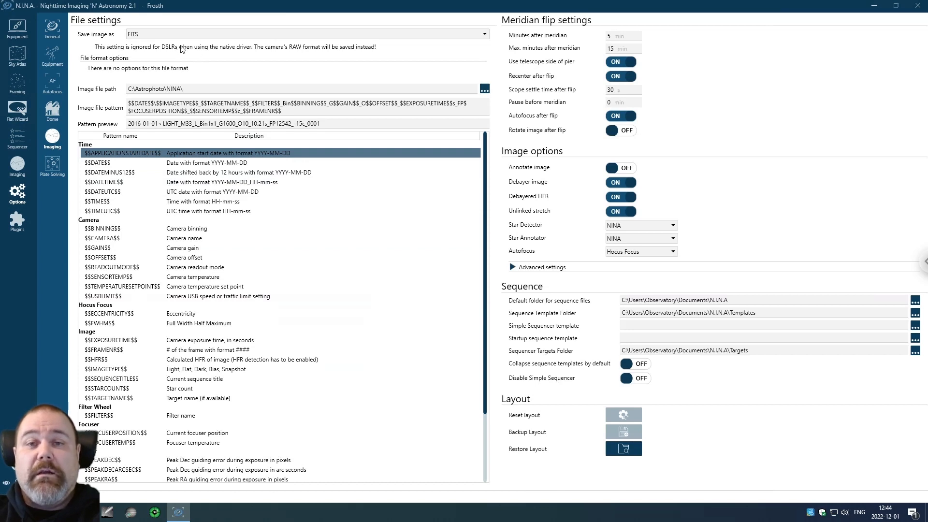
left_click(144, 36)
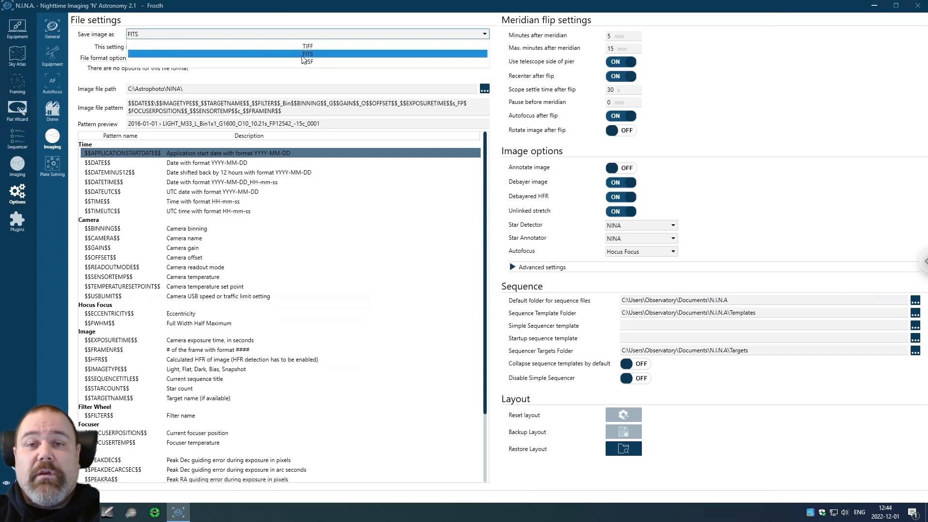
left_click(317, 55)
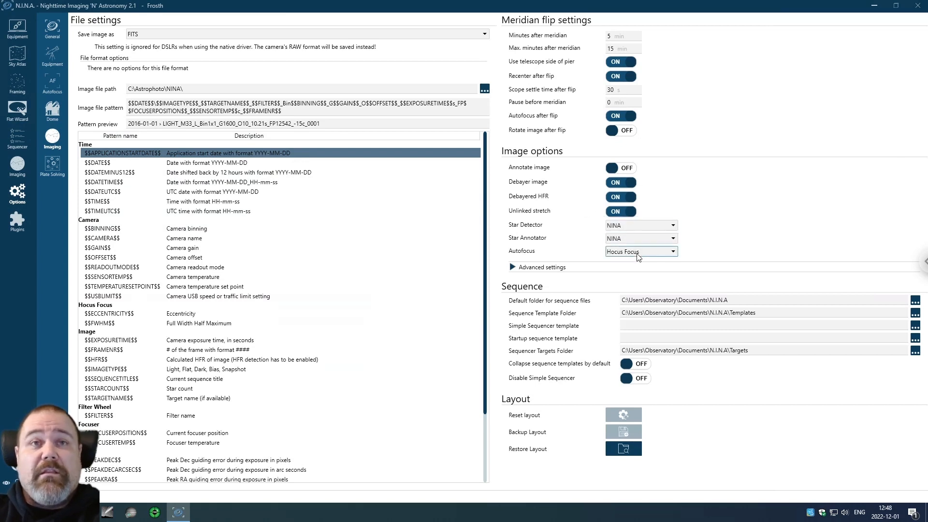
Select Hocus Focus as the autofocus provider in the image options
left_click(665, 252)
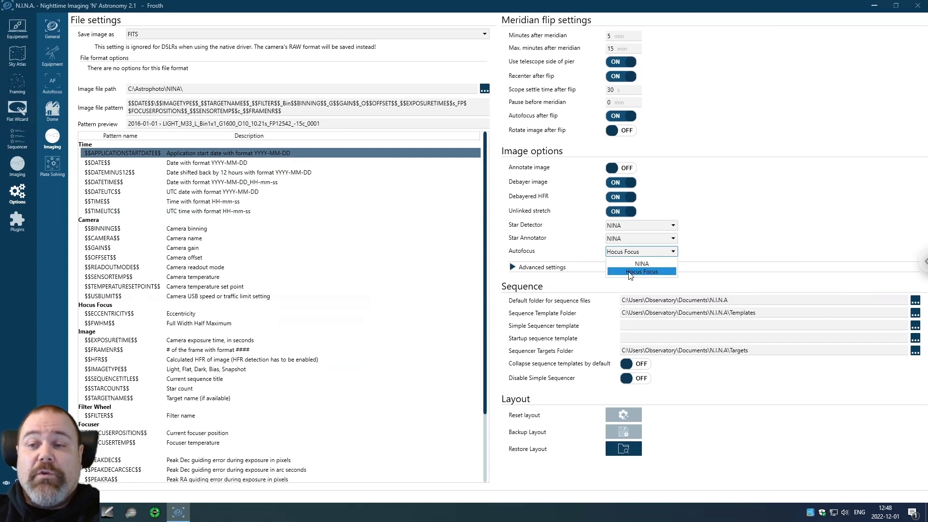
left_click(647, 272)
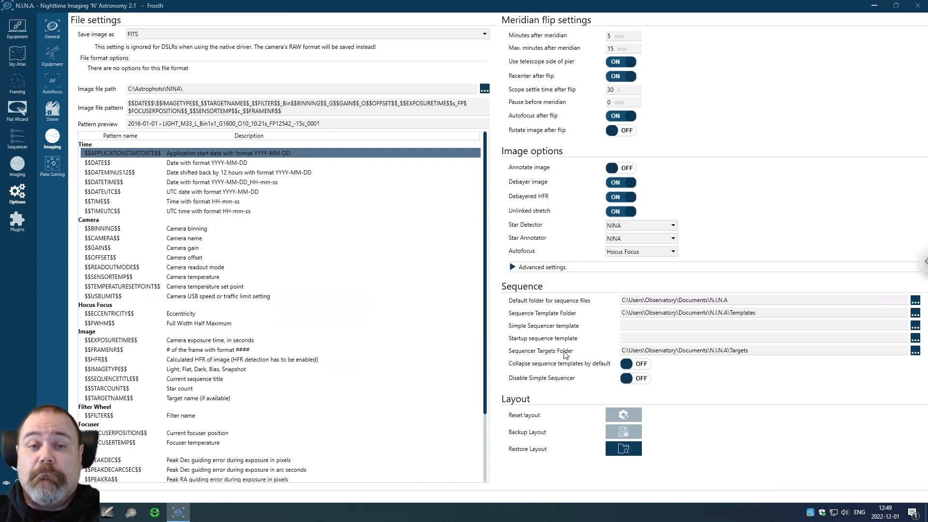
Review the plate solving options, including the solver settings for Platesolve2 and ASTAP
left_click(56, 169)
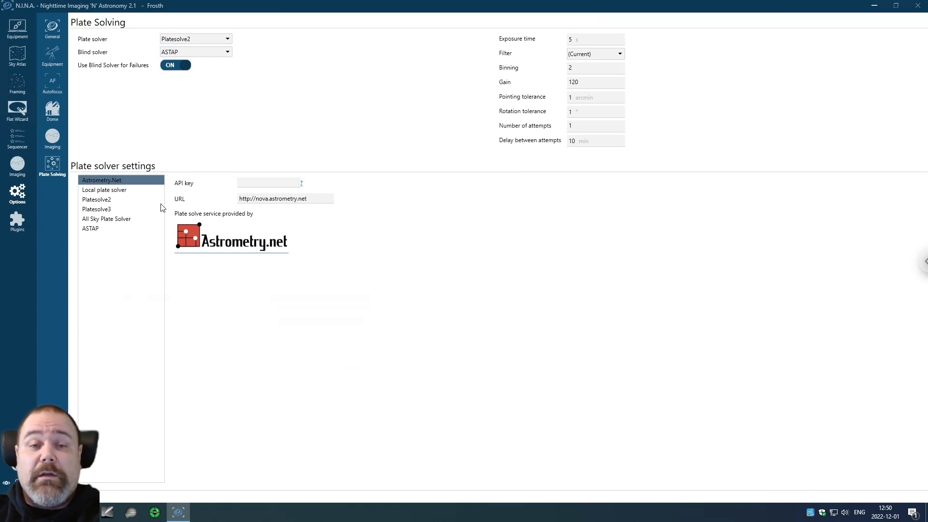
left_click(110, 200)
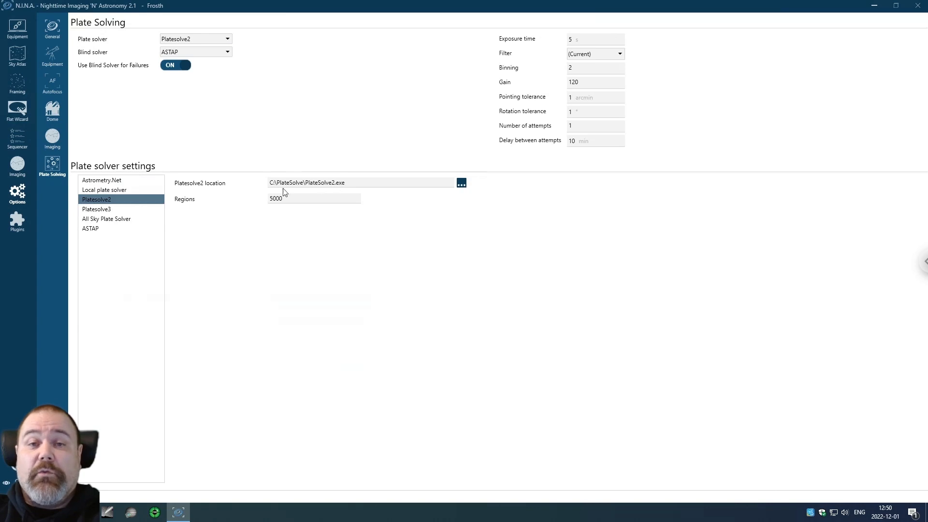
left_click(113, 231)
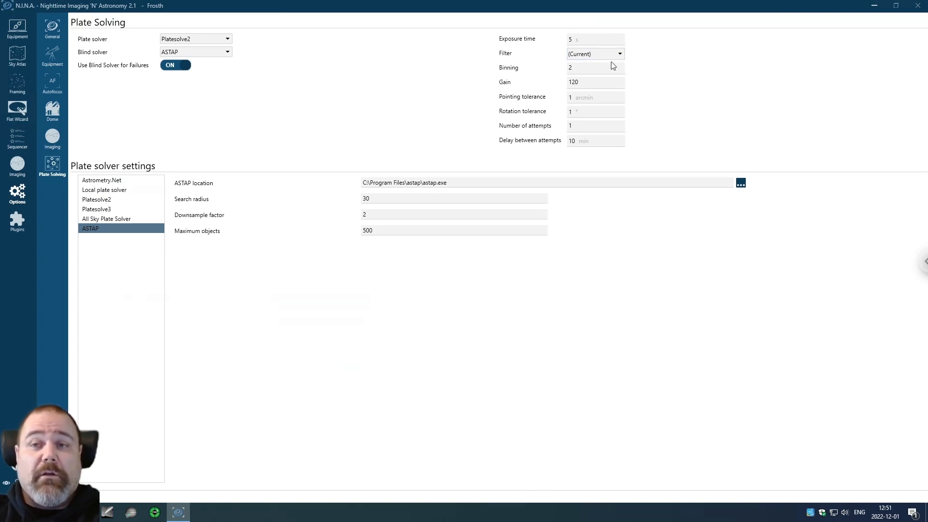
Set the plate solving exposure time to 6 s and return to the general options
left_click(573, 40)
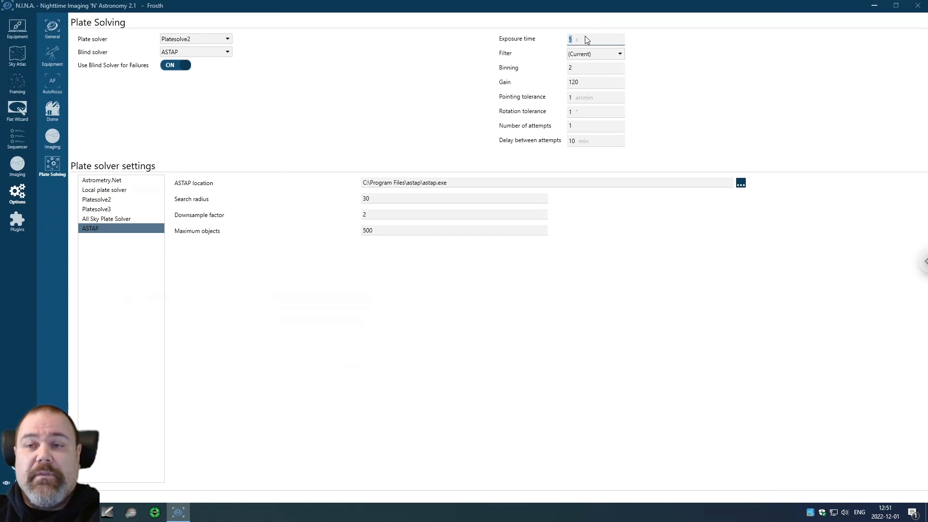
type("6")
left_click(588, 83)
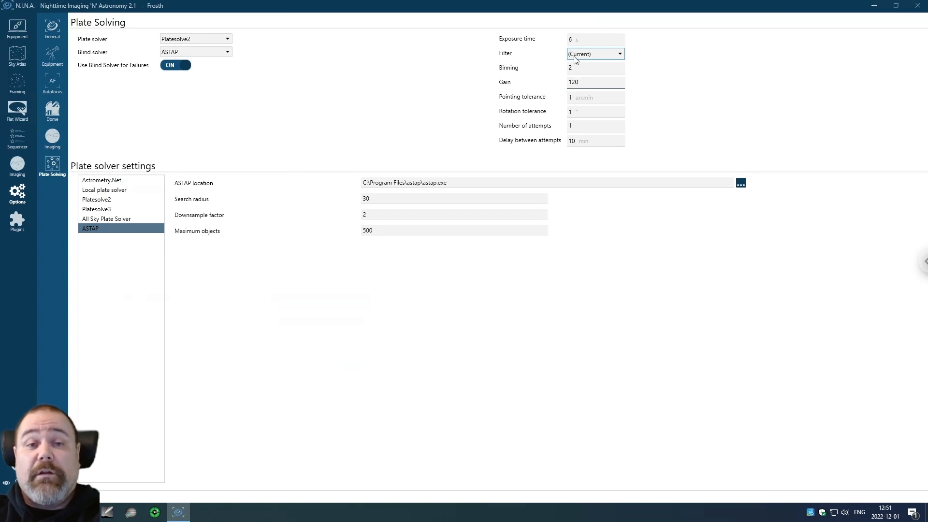
left_click(47, 31)
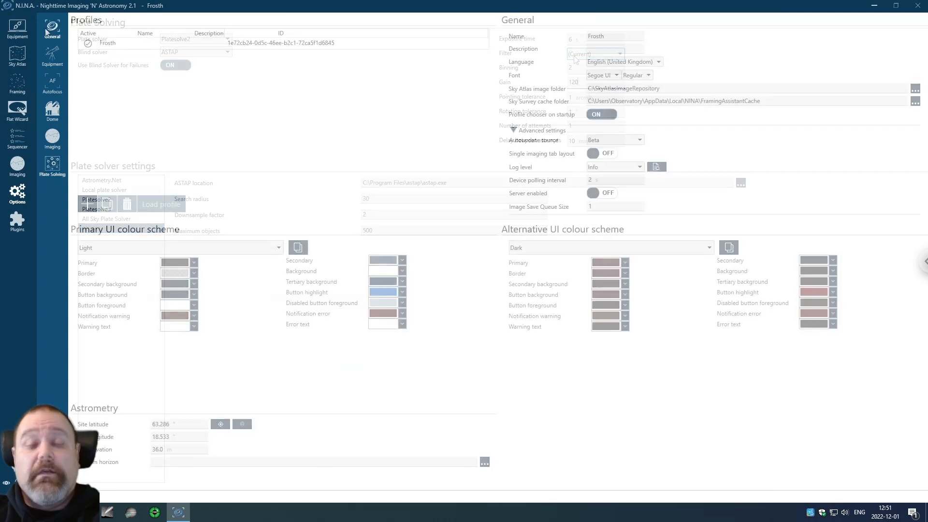